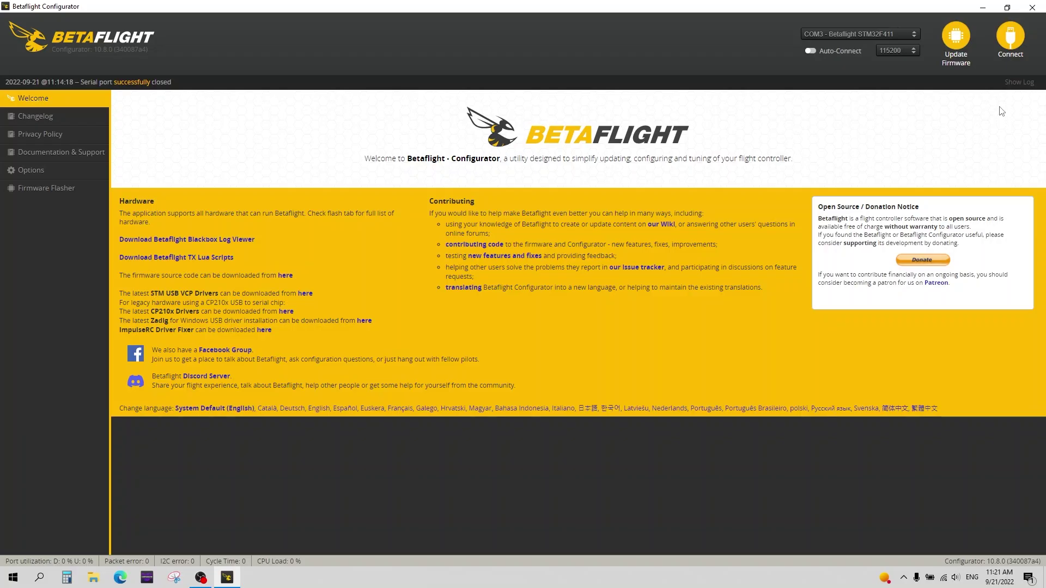
Connect to the flight controller on COM3 to check its firmware, and auto-detect the board in the firmware flasher.
{"action": "left_click", "coordinate": [1008, 46]}
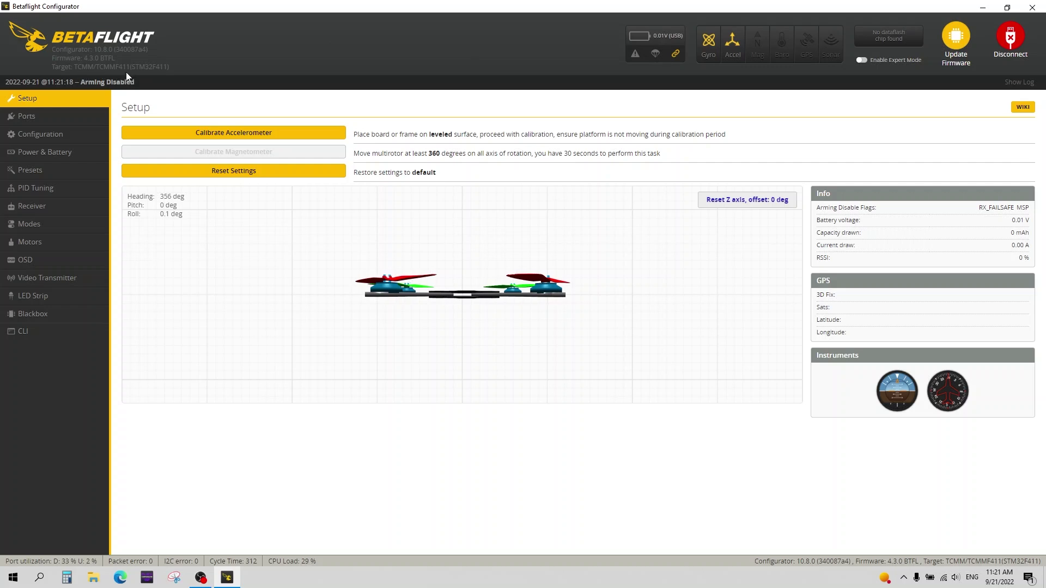
{"action": "left_click", "coordinate": [960, 47]}
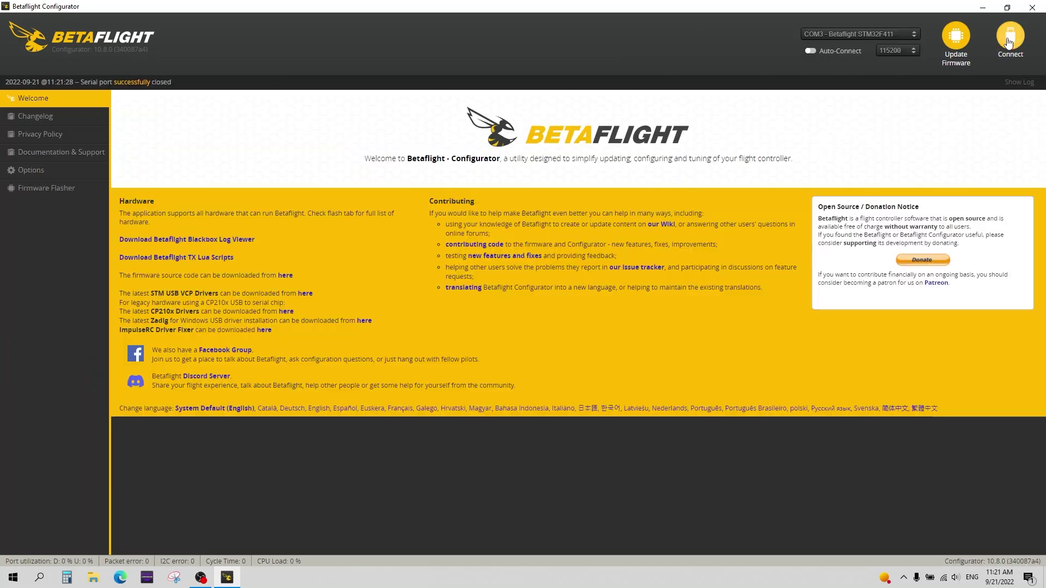
{"action": "left_click", "coordinate": [959, 46]}
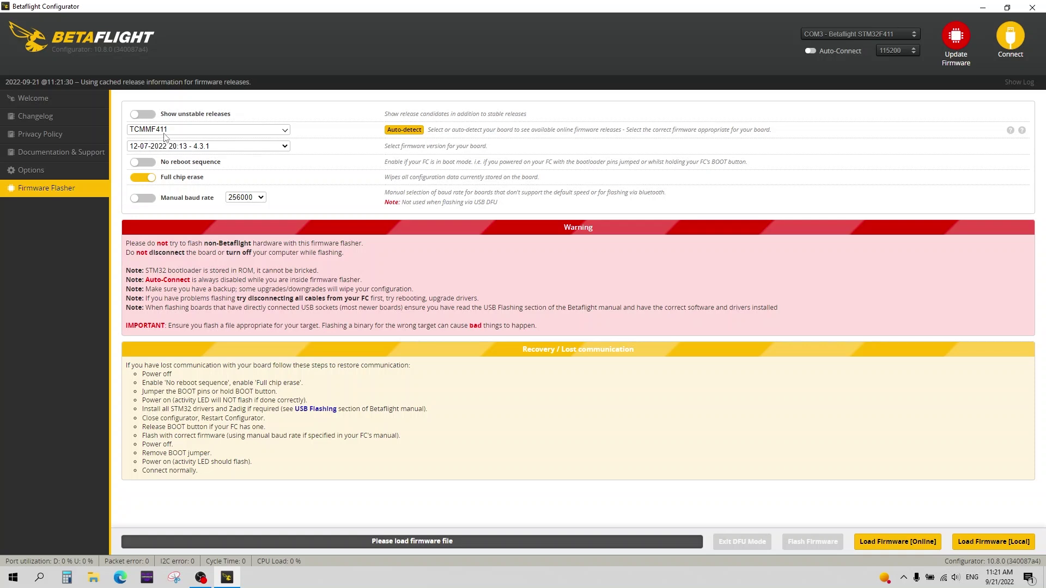
{"action": "left_click", "coordinate": [403, 131]}
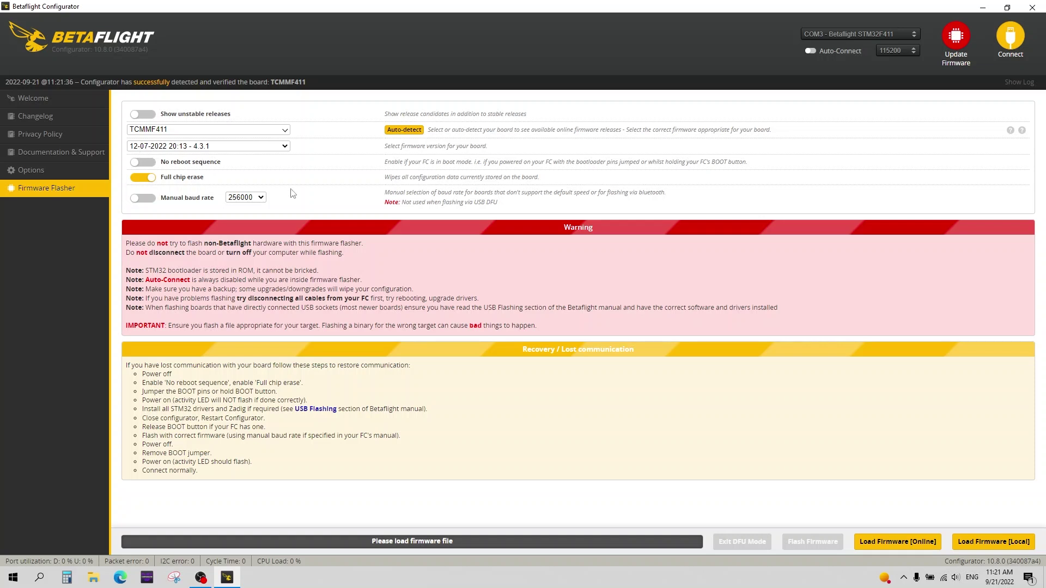
Flash the online 4.3.1 firmware for the TCMMF411 target and apply the board's custom defaults.
{"action": "left_click", "coordinate": [913, 547]}
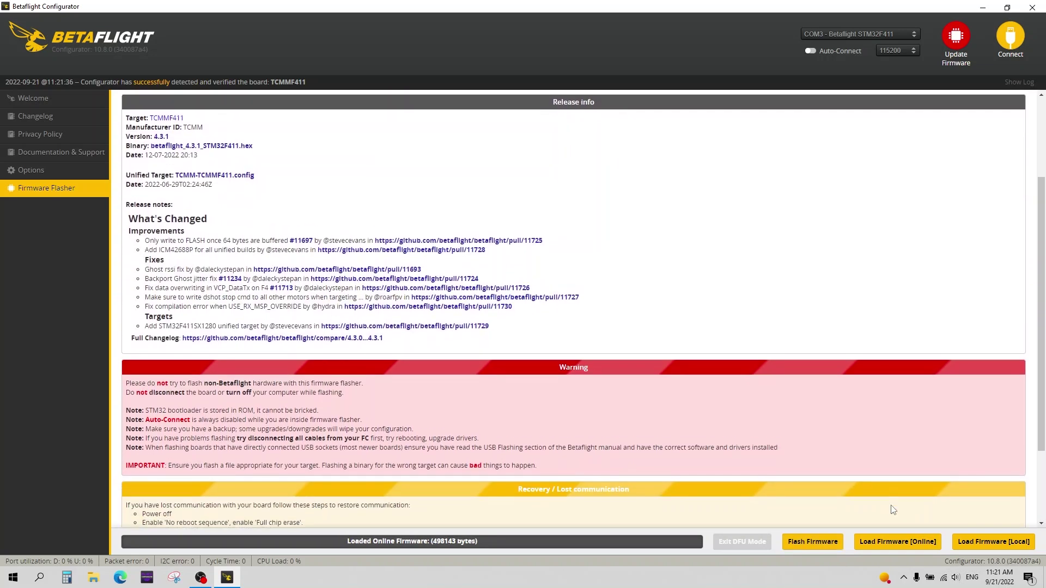
{"action": "left_click", "coordinate": [812, 541]}
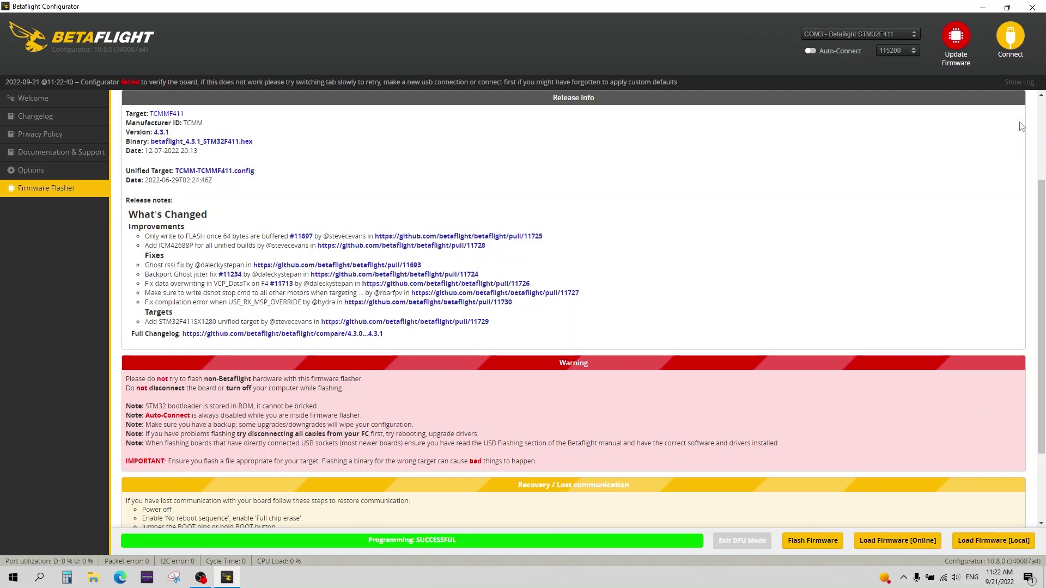
{"action": "left_click", "coordinate": [1012, 43]}
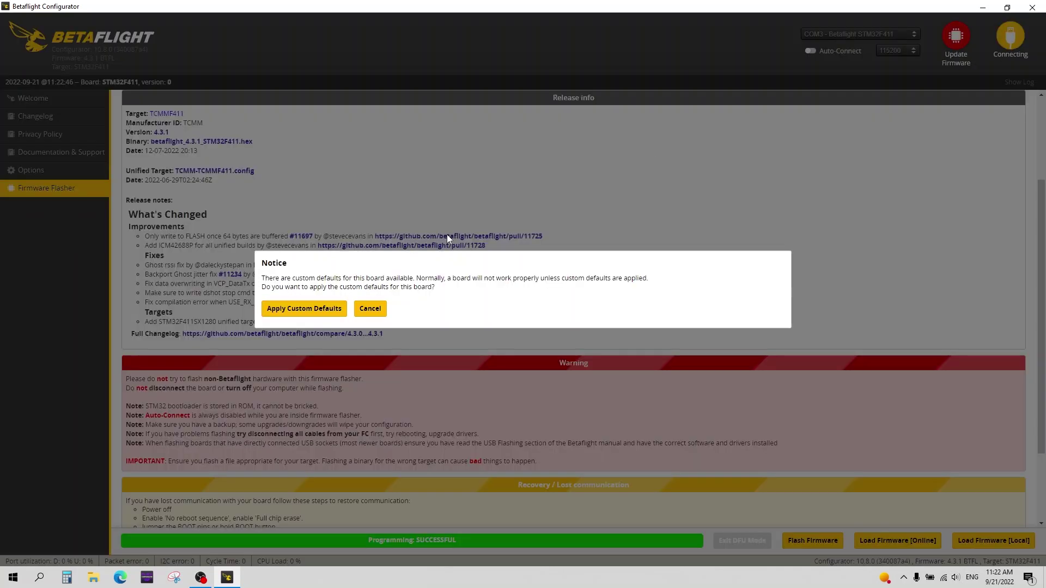
{"action": "left_click", "coordinate": [323, 309]}
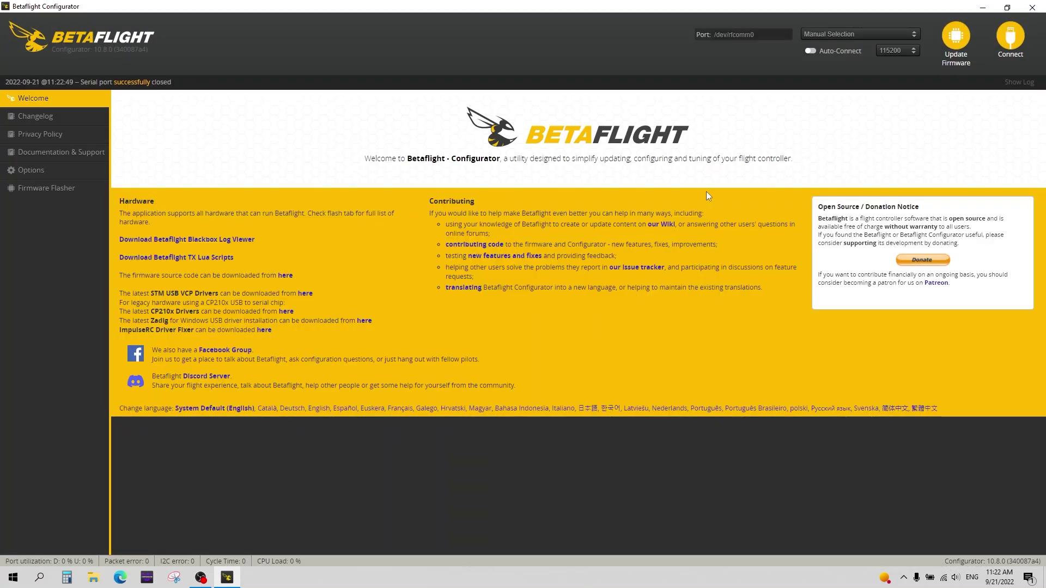
Reconnect to the flight controller, dismiss the configuration warning and calibrate the accelerometer.
{"action": "left_click", "coordinate": [1014, 46]}
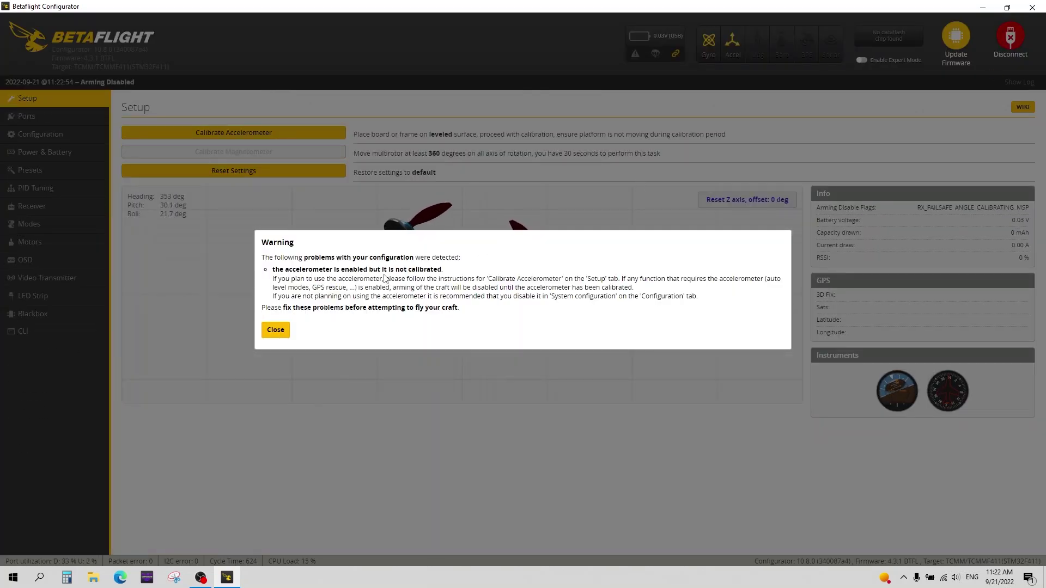
{"action": "left_click", "coordinate": [273, 333]}
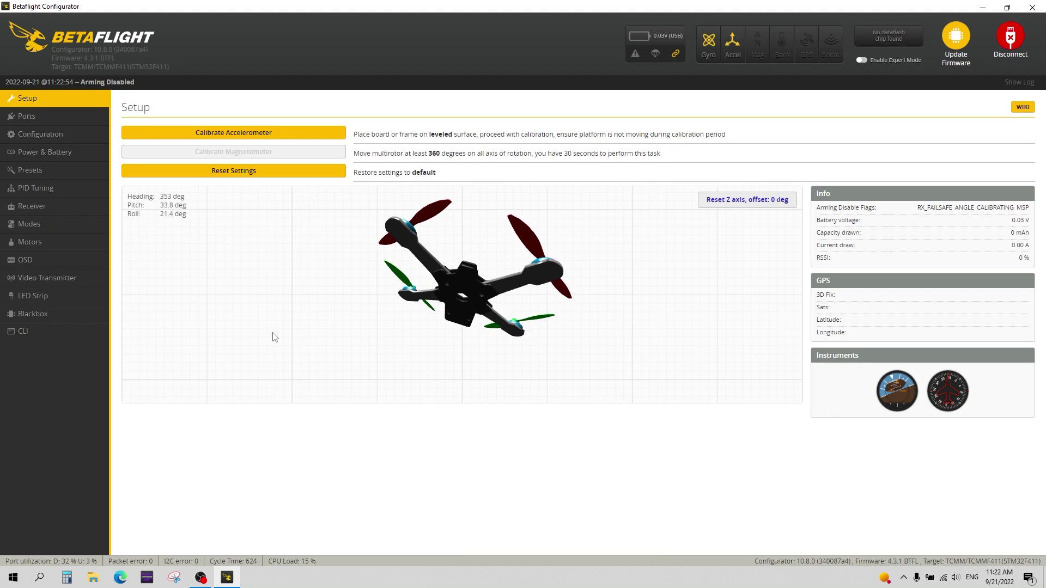
{"action": "left_click", "coordinate": [269, 135]}
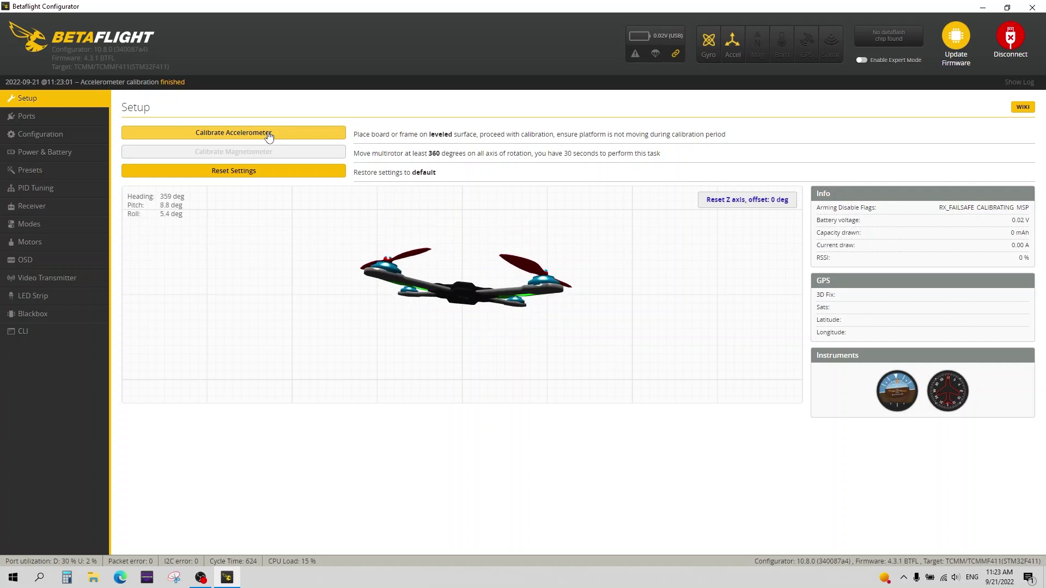
Browse the presets available for firmware 4.3, examining the tune, RC link and VTX entries.
{"action": "left_click", "coordinate": [51, 169]}
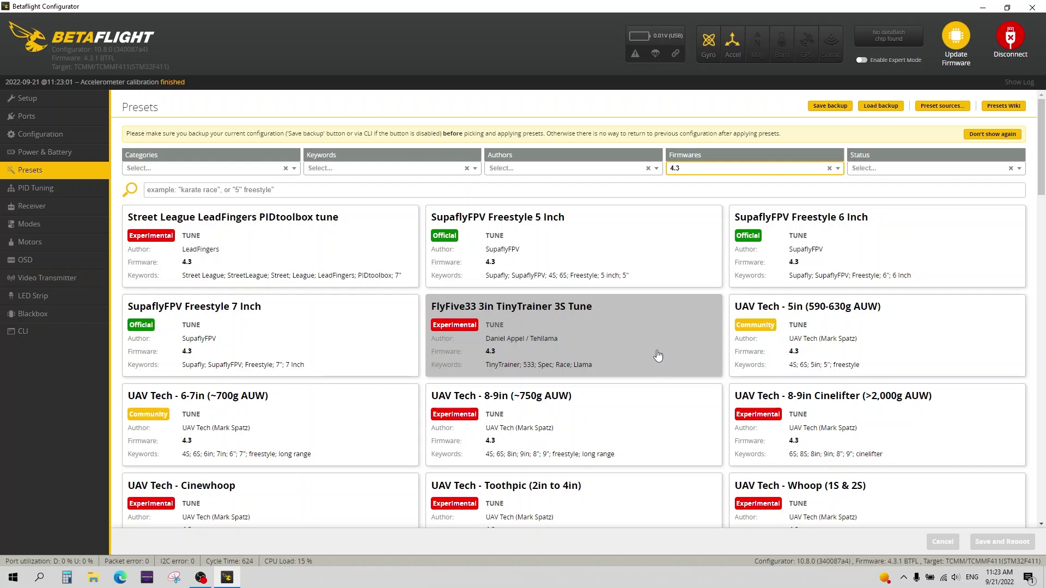
{"action": "scroll", "coordinate": [657, 352], "scroll_direction": "down", "scroll_amount": 1}
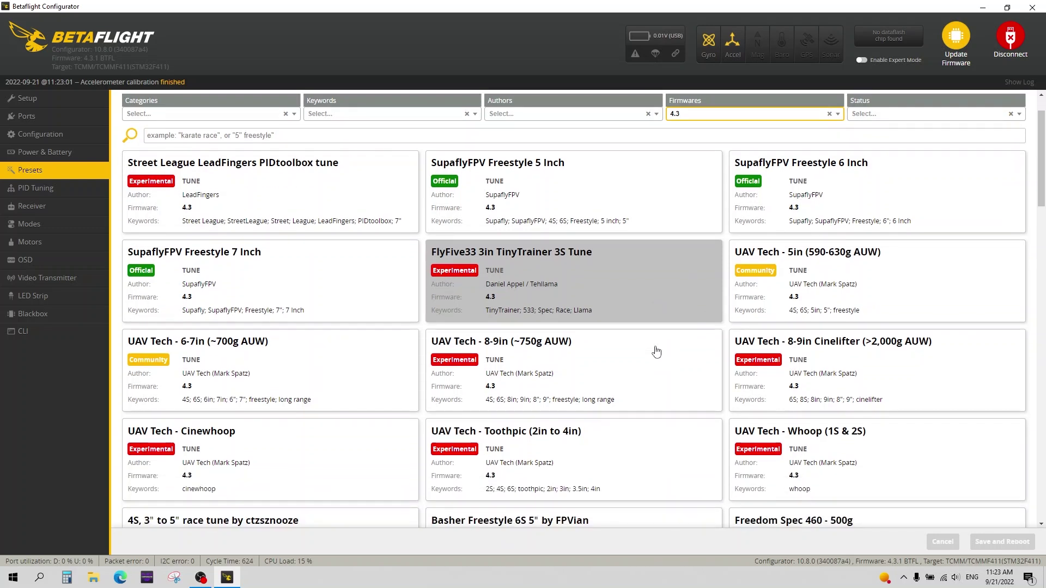
{"action": "scroll", "coordinate": [656, 351], "scroll_direction": "down", "scroll_amount": 1}
{"action": "scroll", "coordinate": [656, 351], "scroll_direction": "down", "scroll_amount": 1}
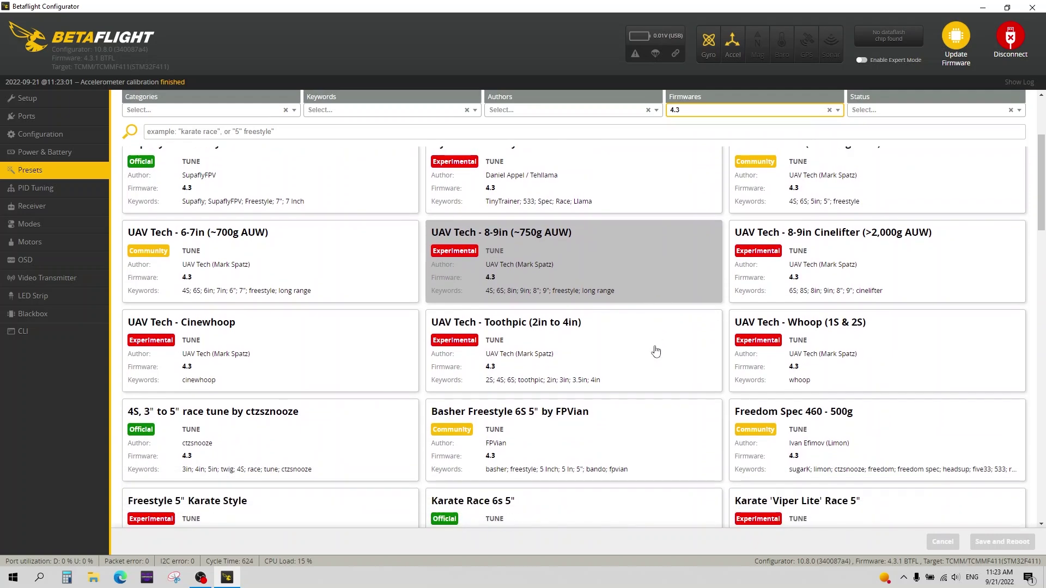
{"action": "scroll", "coordinate": [644, 354], "scroll_direction": "down", "scroll_amount": 1}
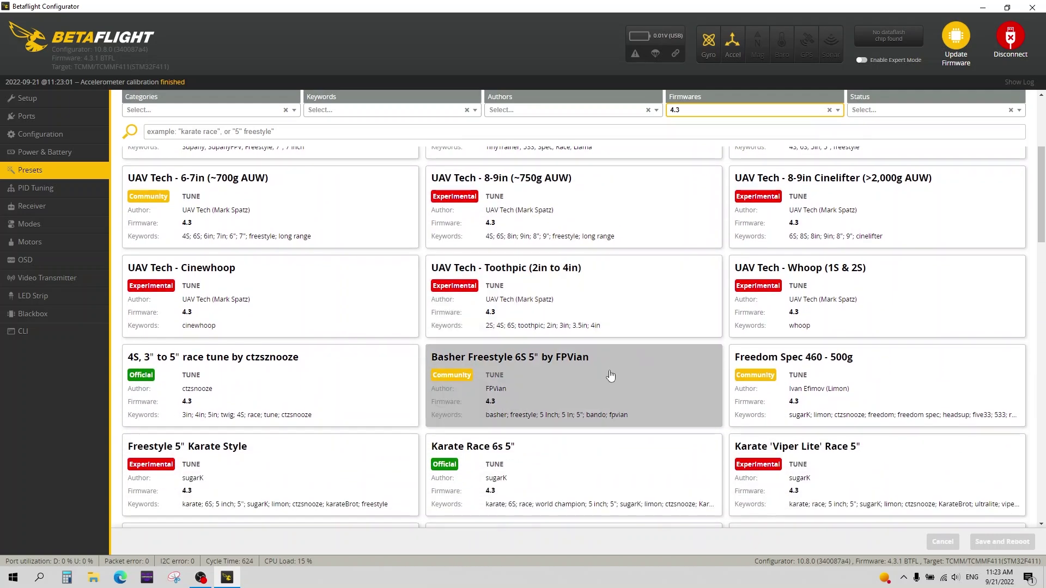
{"action": "scroll", "coordinate": [611, 376], "scroll_direction": "down", "scroll_amount": 2}
{"action": "scroll", "coordinate": [610, 376], "scroll_direction": "down", "scroll_amount": 1}
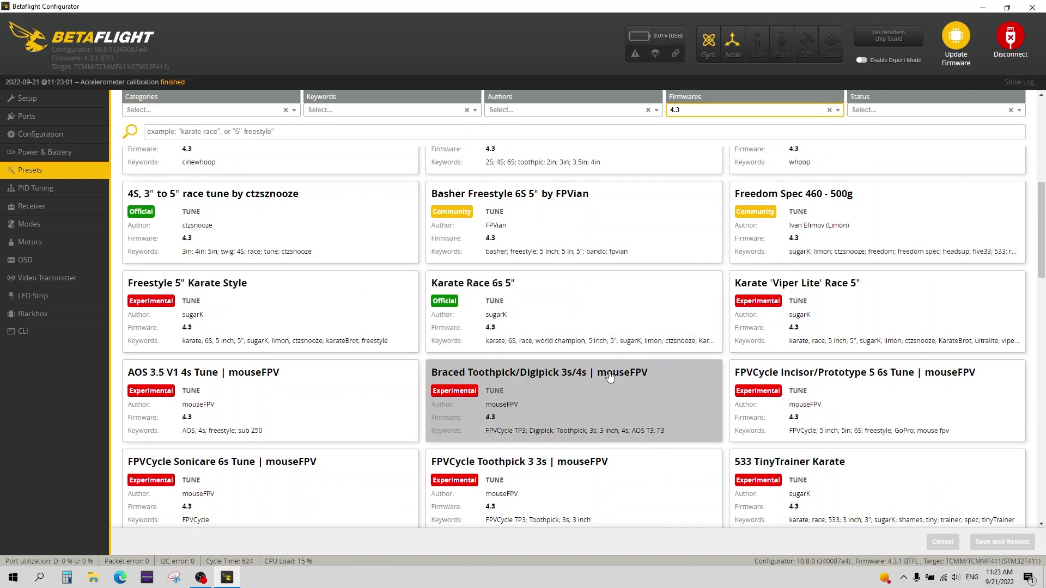
{"action": "scroll", "coordinate": [610, 375], "scroll_direction": "down", "scroll_amount": 1}
{"action": "scroll", "coordinate": [610, 376], "scroll_direction": "down", "scroll_amount": 1}
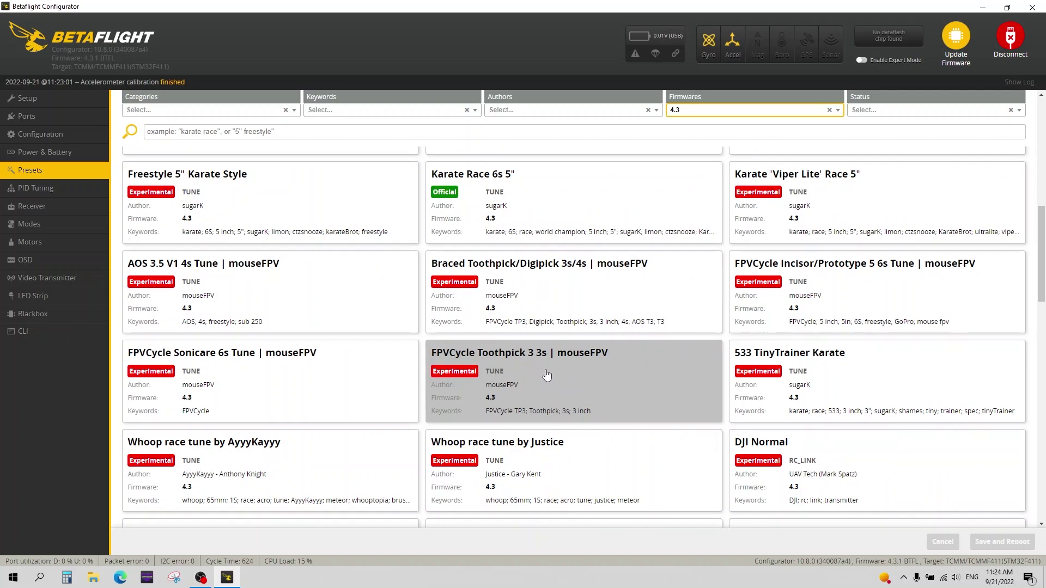
{"action": "scroll", "coordinate": [556, 376], "scroll_direction": "down", "scroll_amount": 2}
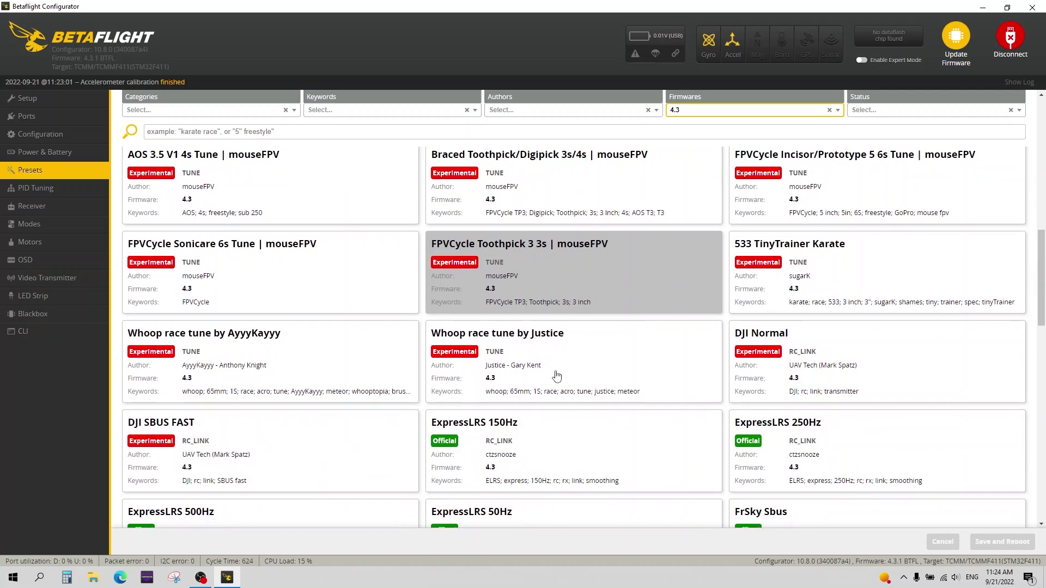
{"action": "scroll", "coordinate": [556, 376], "scroll_direction": "down", "scroll_amount": 1}
{"action": "scroll", "coordinate": [556, 376], "scroll_direction": "down", "scroll_amount": 1}
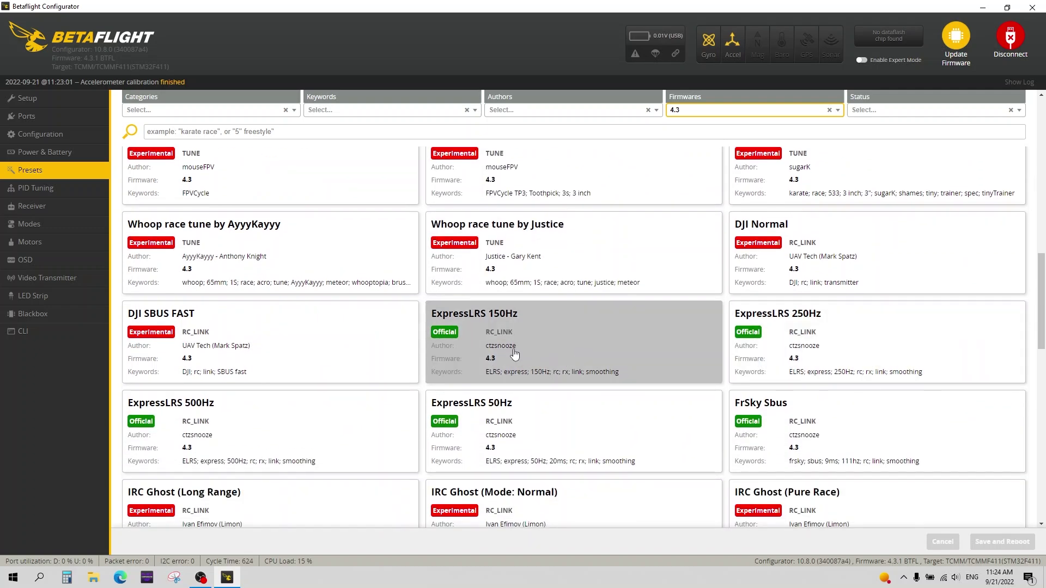
{"action": "scroll", "coordinate": [546, 355], "scroll_direction": "down", "scroll_amount": 2}
{"action": "scroll", "coordinate": [559, 378], "scroll_direction": "down", "scroll_amount": 5}
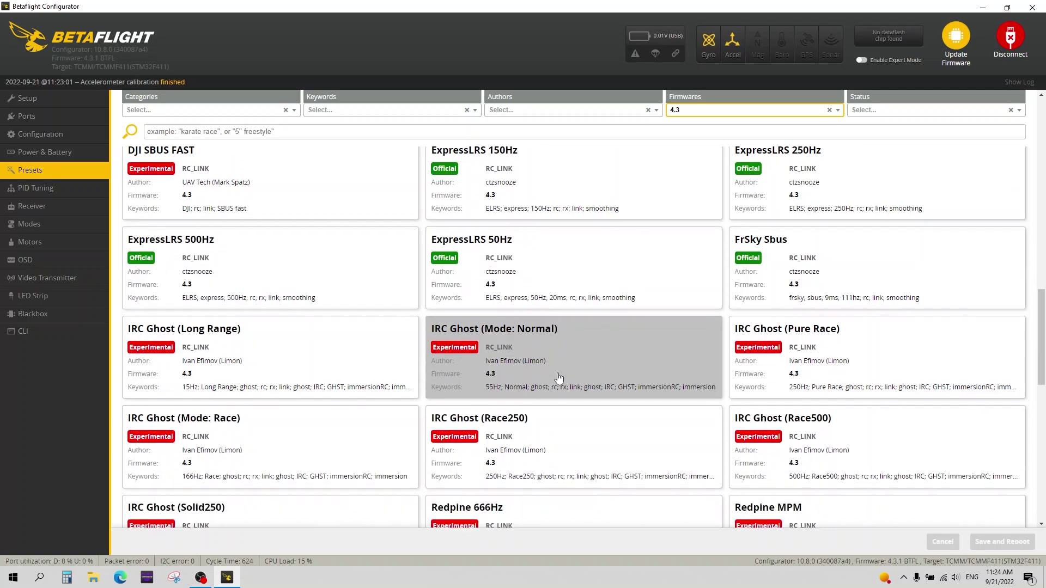
{"action": "scroll", "coordinate": [559, 378], "scroll_direction": "down", "scroll_amount": 5}
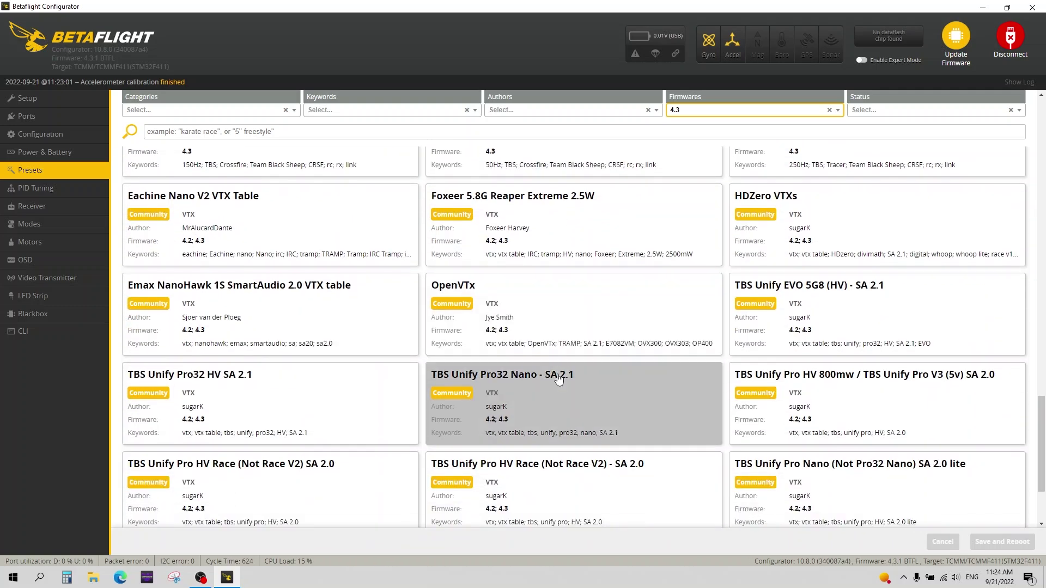
{"action": "scroll", "coordinate": [559, 378], "scroll_direction": "down", "scroll_amount": 3}
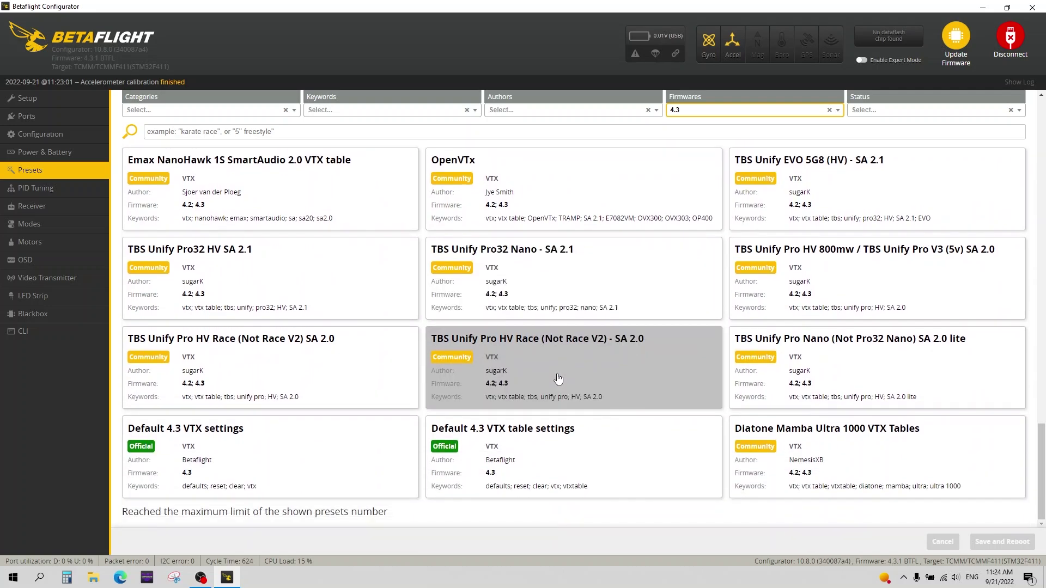
{"action": "scroll", "coordinate": [556, 378], "scroll_direction": "up", "scroll_amount": 17}
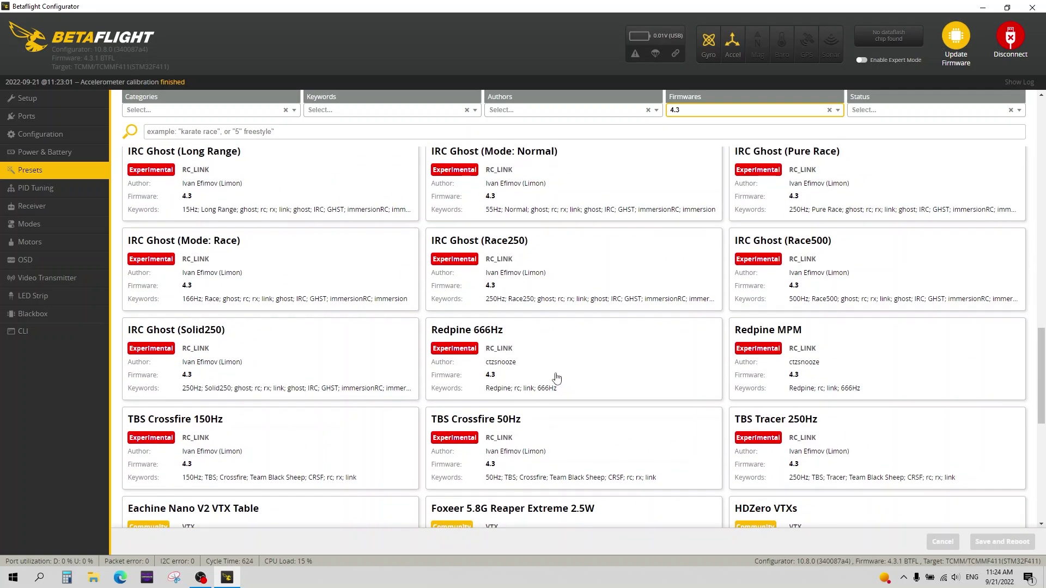
{"action": "scroll", "coordinate": [556, 378], "scroll_direction": "up", "scroll_amount": 4}
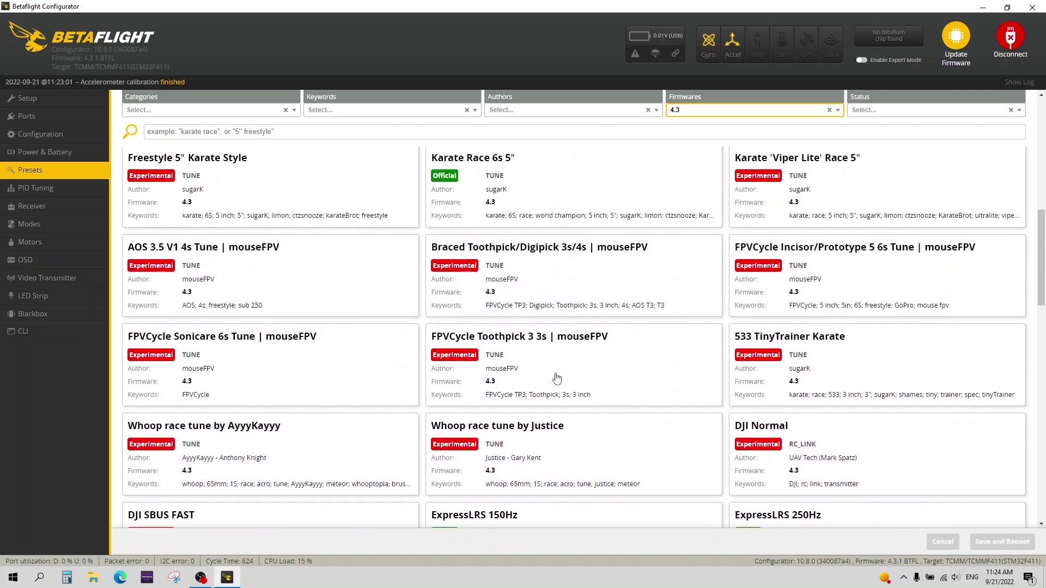
{"action": "scroll", "coordinate": [556, 378], "scroll_direction": "up", "scroll_amount": 1}
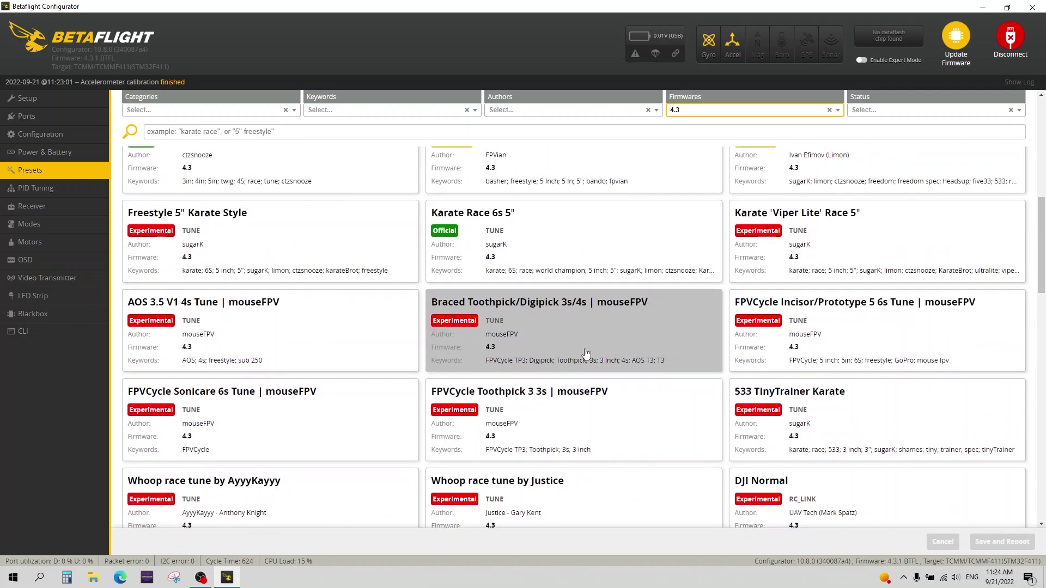
{"action": "scroll", "coordinate": [585, 352], "scroll_direction": "up", "scroll_amount": 8}
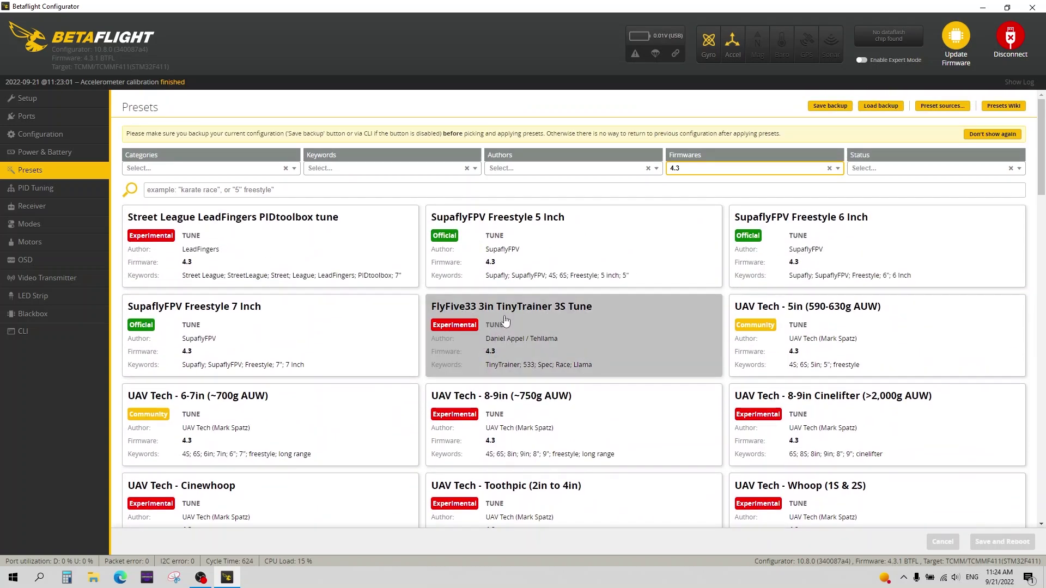
Open the FlyFive33 3in TinyTrainer 3S Tune preset and enable all its RPM, motor poles, VBat sag, small angle and TPA options.
{"action": "left_click", "coordinate": [607, 342]}
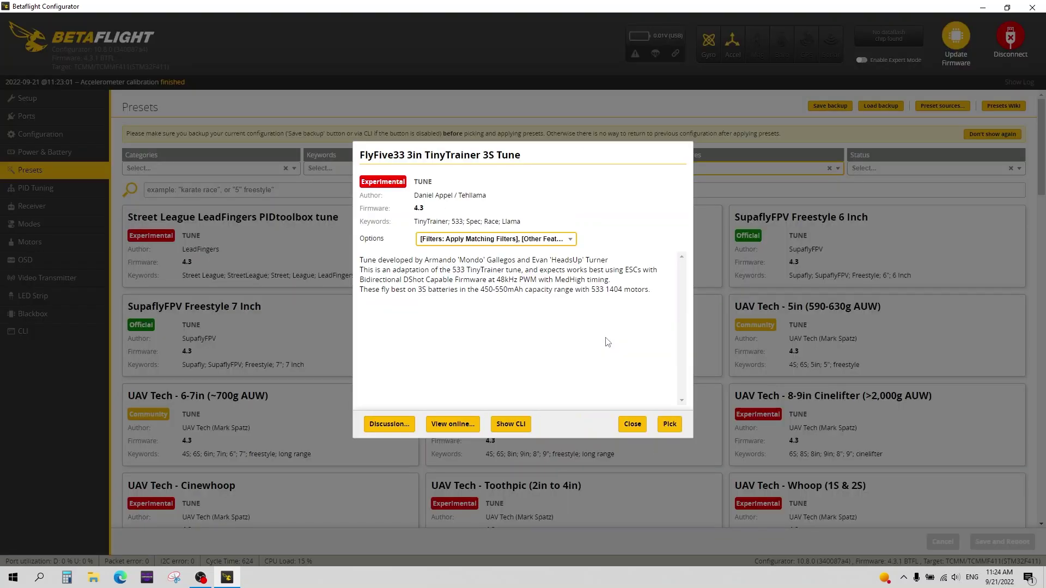
{"action": "left_click", "coordinate": [568, 243]}
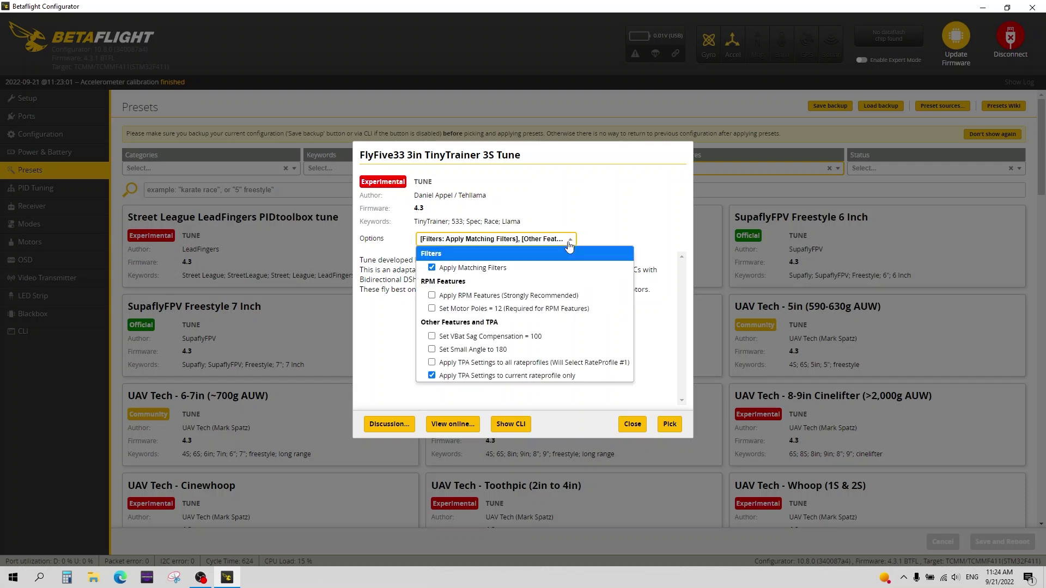
{"action": "left_click", "coordinate": [433, 296]}
{"action": "left_click", "coordinate": [431, 309]}
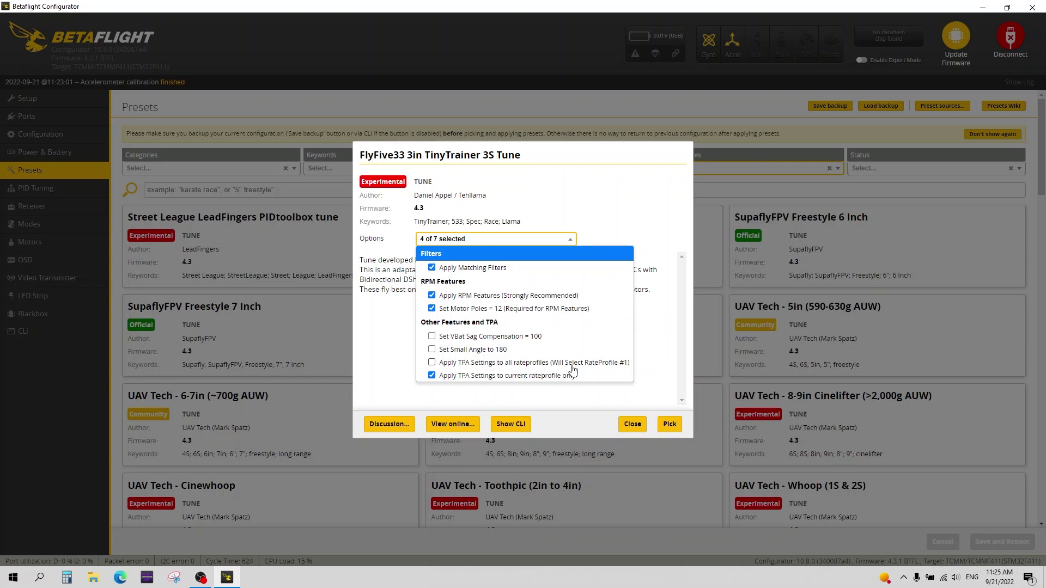
{"action": "left_click", "coordinate": [432, 336]}
{"action": "left_click", "coordinate": [431, 351]}
{"action": "left_click", "coordinate": [431, 363]}
{"action": "left_click", "coordinate": [664, 401]}
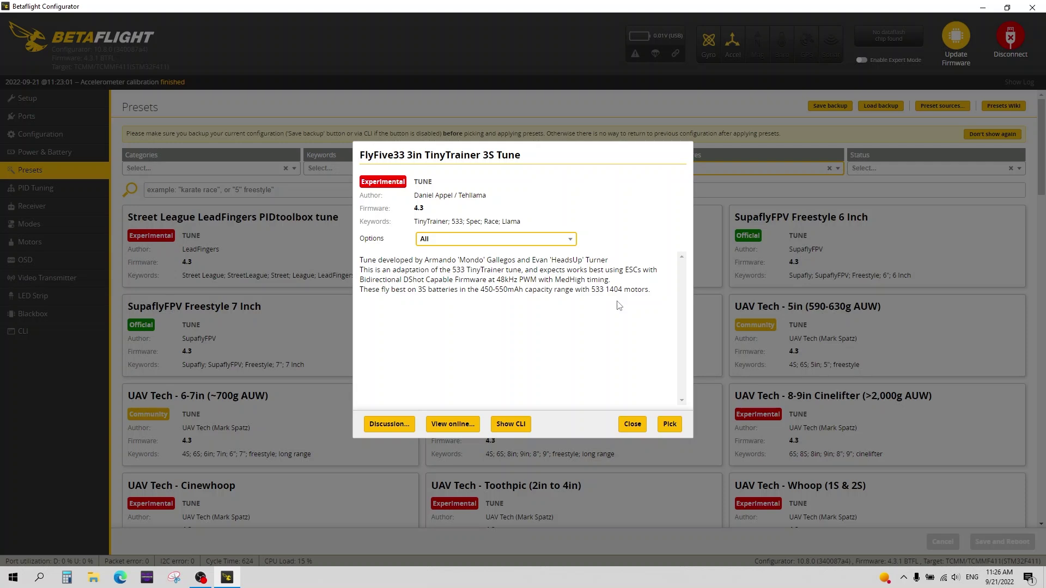
Pick the TinyTrainer 3S tune preset, agree to its warning, and save it to the flight controller with a reboot.
{"action": "left_click", "coordinate": [669, 423]}
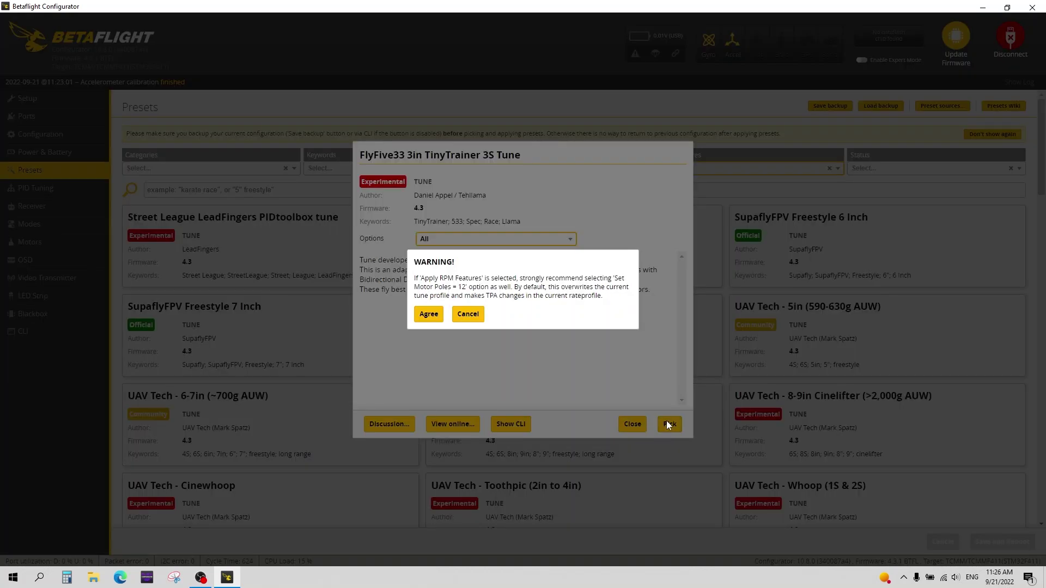
{"action": "left_click", "coordinate": [427, 316]}
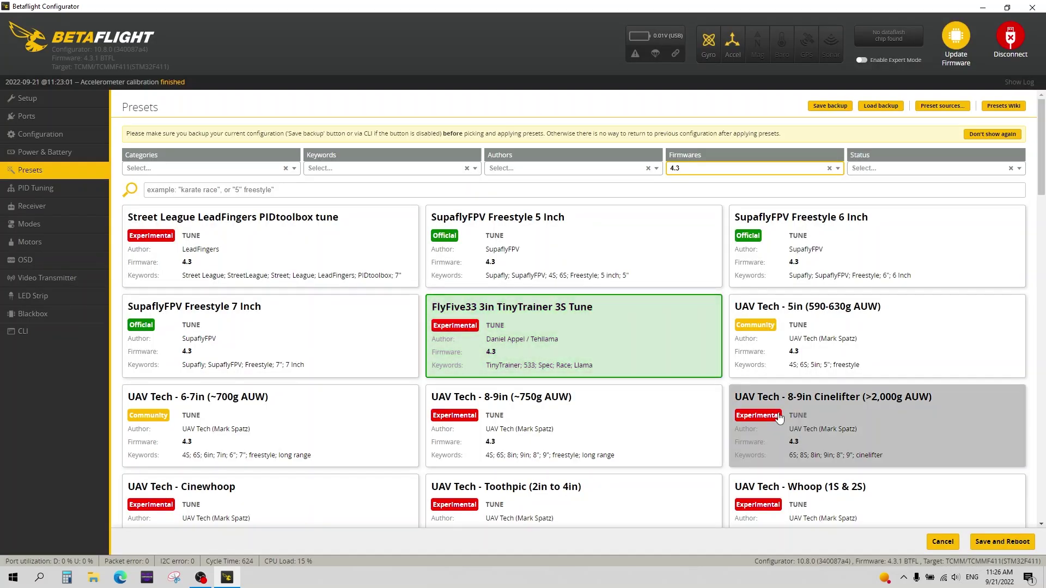
{"action": "left_click", "coordinate": [1004, 545]}
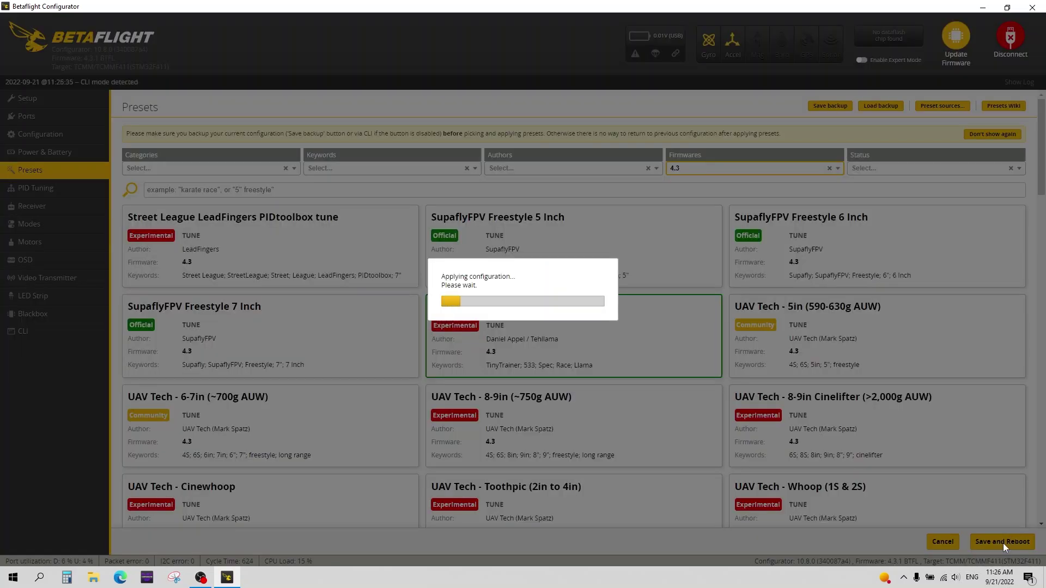